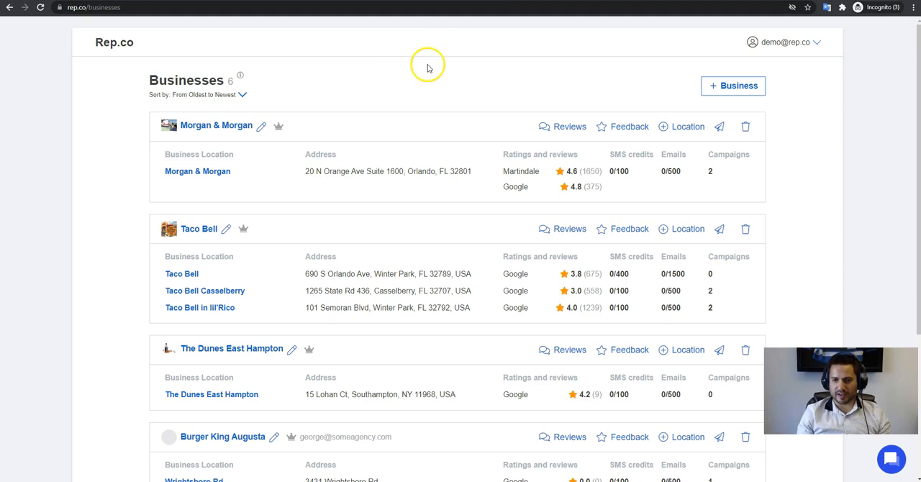
Start adding a business and enter its name as "Michelle's Flower Shop", correcting the spelling of the first word
{"action": "left_click", "coordinate": [718, 93]}
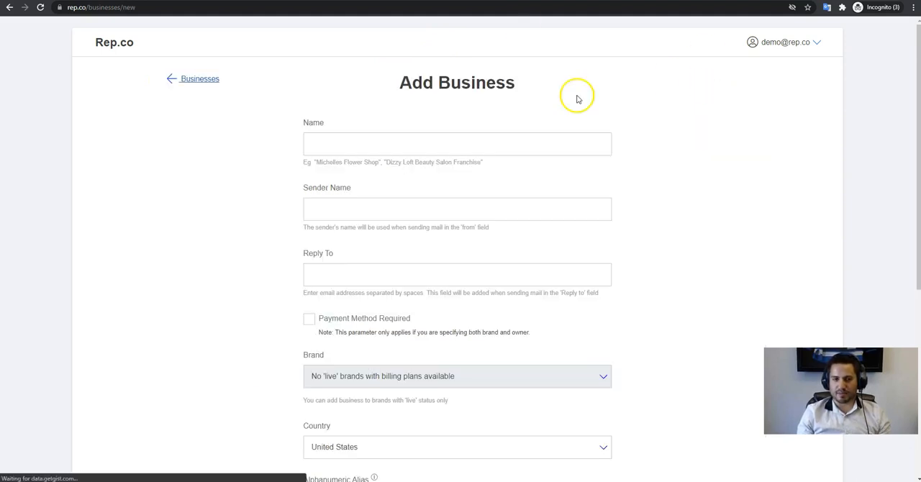
{"action": "left_click", "coordinate": [361, 145]}
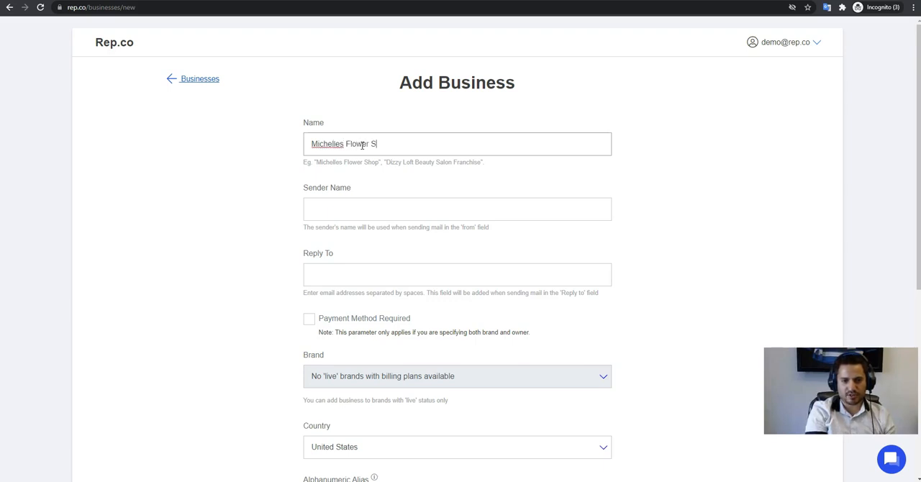
{"action": "right_click", "coordinate": [335, 145]}
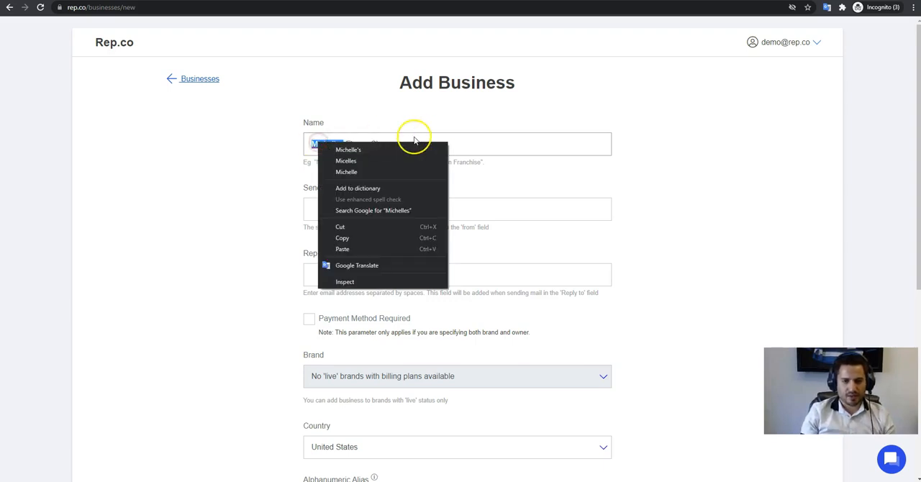
{"action": "left_click", "coordinate": [434, 150]}
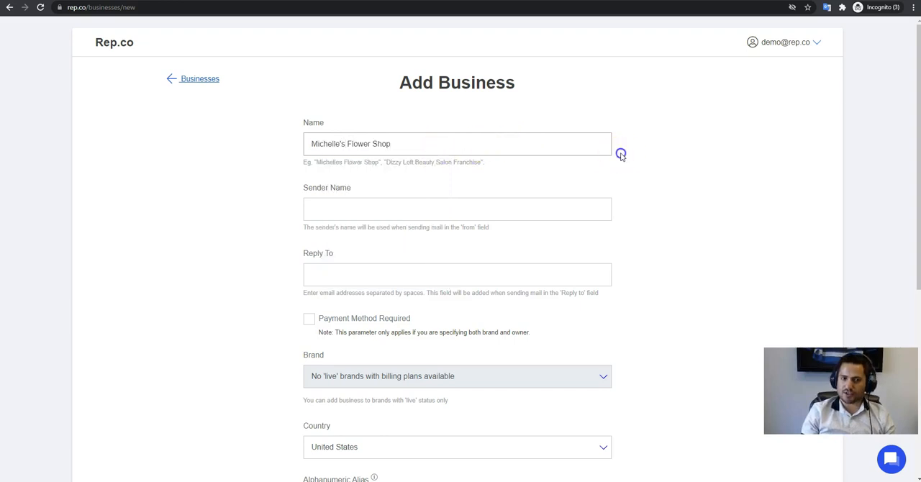
Set the sender name to "Michelle's Flower Shop" and fill in the business's reply-to e-mail address
{"action": "scroll", "coordinate": [411, 162], "scroll_direction": "down", "scroll_amount": 1}
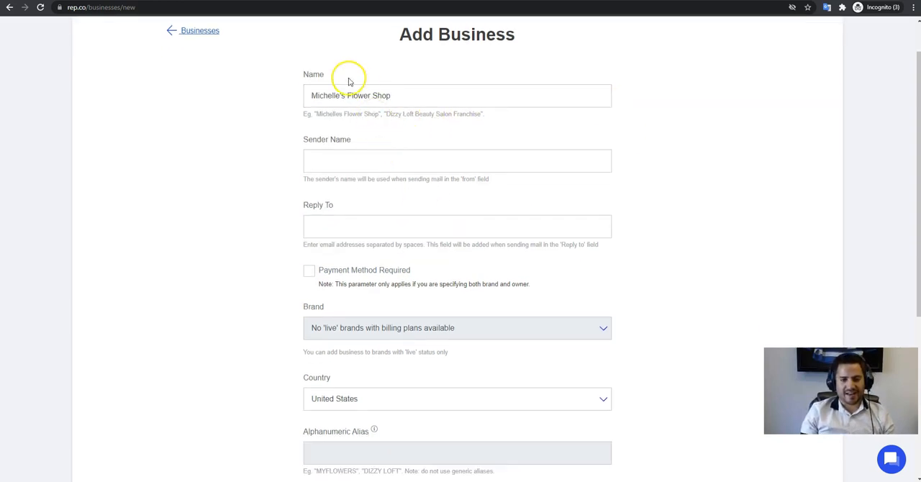
{"action": "left_click", "coordinate": [366, 163]}
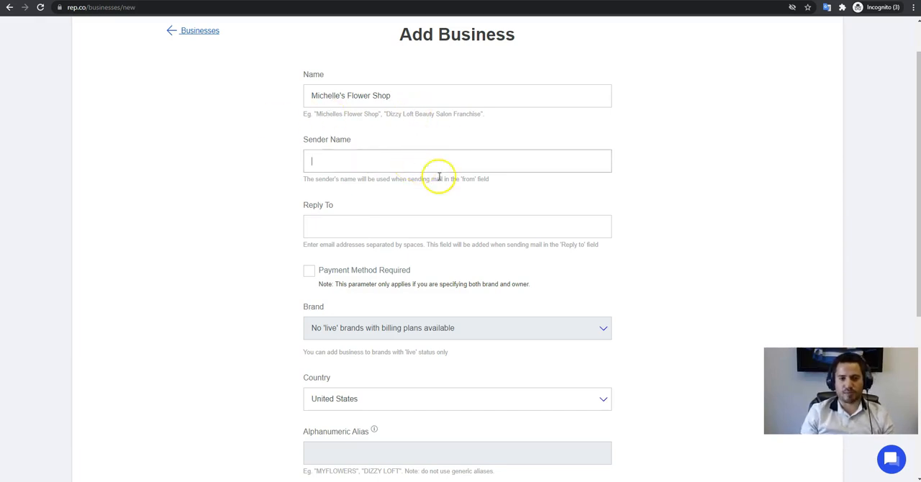
{"action": "scroll", "coordinate": [367, 178], "scroll_direction": "up", "scroll_amount": 1}
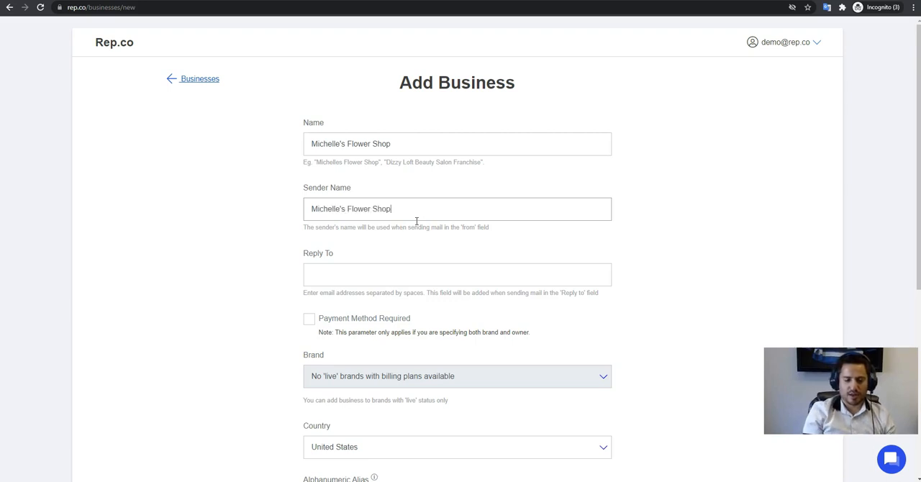
{"action": "scroll", "coordinate": [524, 220], "scroll_direction": "down", "scroll_amount": 1}
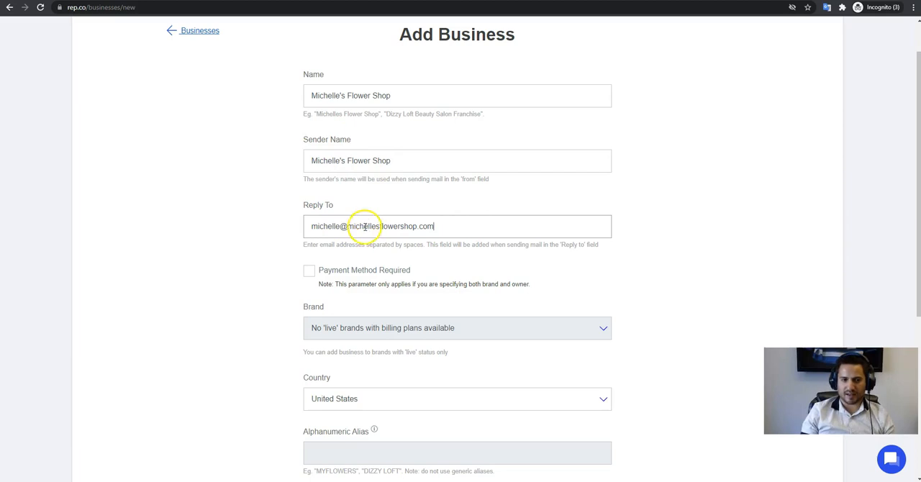
Examine the payment method requirement, brand, country and alphanumeric alias settings of the new business form
{"action": "scroll", "coordinate": [421, 212], "scroll_direction": "down", "scroll_amount": 1}
{"action": "scroll", "coordinate": [411, 206], "scroll_direction": "up", "scroll_amount": 1}
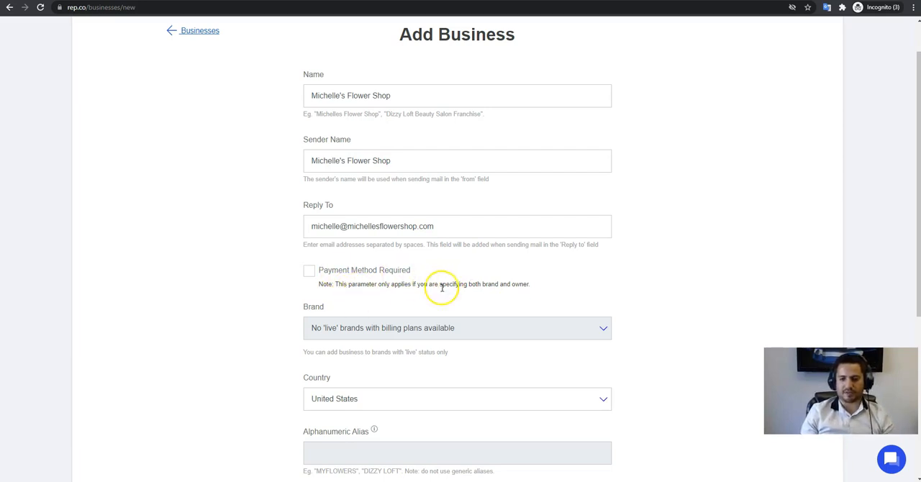
{"action": "scroll", "coordinate": [461, 270], "scroll_direction": "down", "scroll_amount": 1}
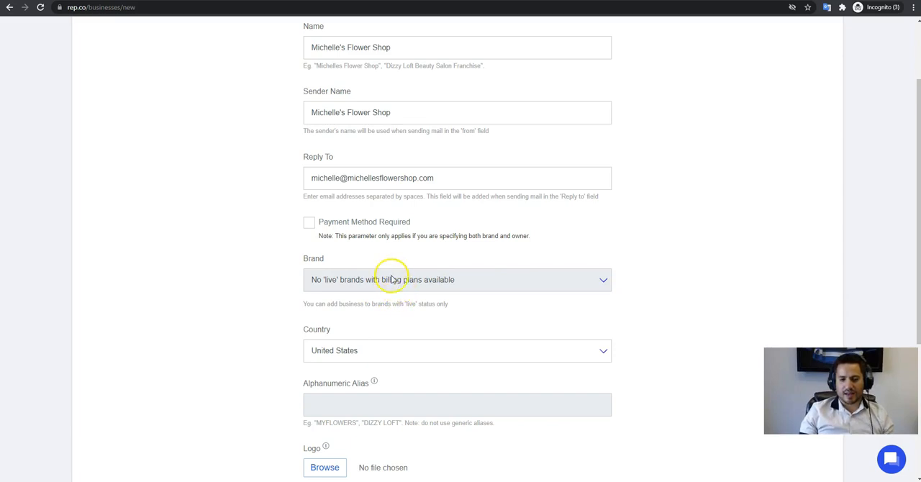
{"action": "scroll", "coordinate": [436, 288], "scroll_direction": "up", "scroll_amount": 2}
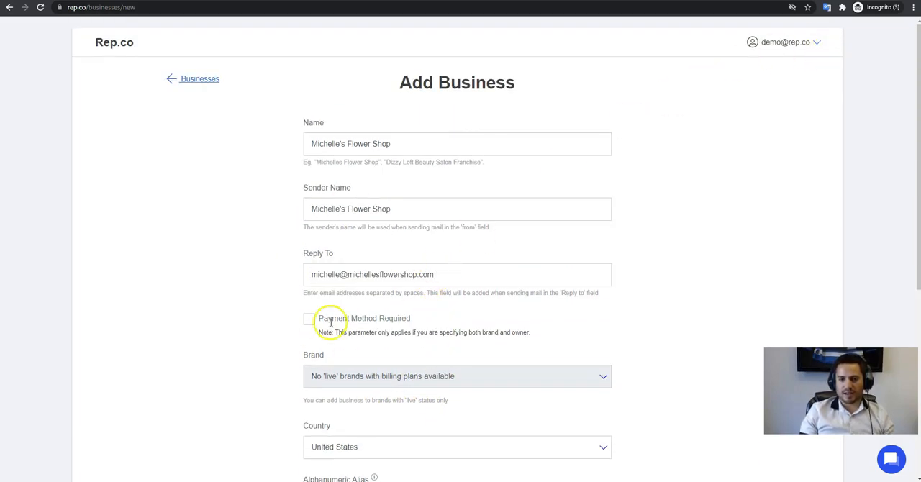
{"action": "scroll", "coordinate": [386, 300], "scroll_direction": "down", "scroll_amount": 2}
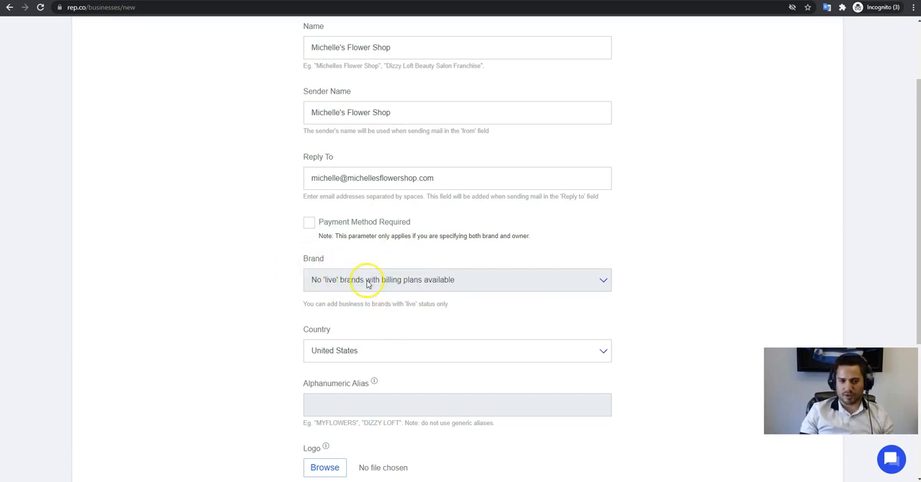
{"action": "scroll", "coordinate": [401, 286], "scroll_direction": "down", "scroll_amount": 2}
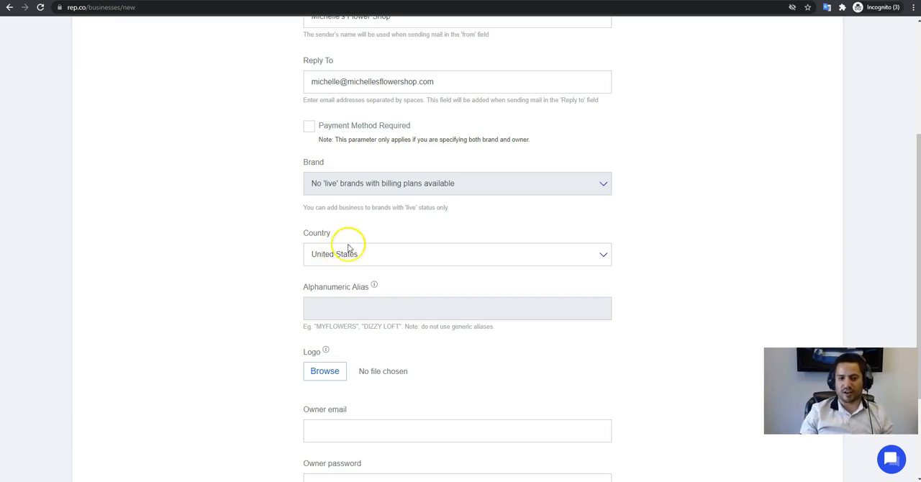
{"action": "scroll", "coordinate": [367, 262], "scroll_direction": "down", "scroll_amount": 1}
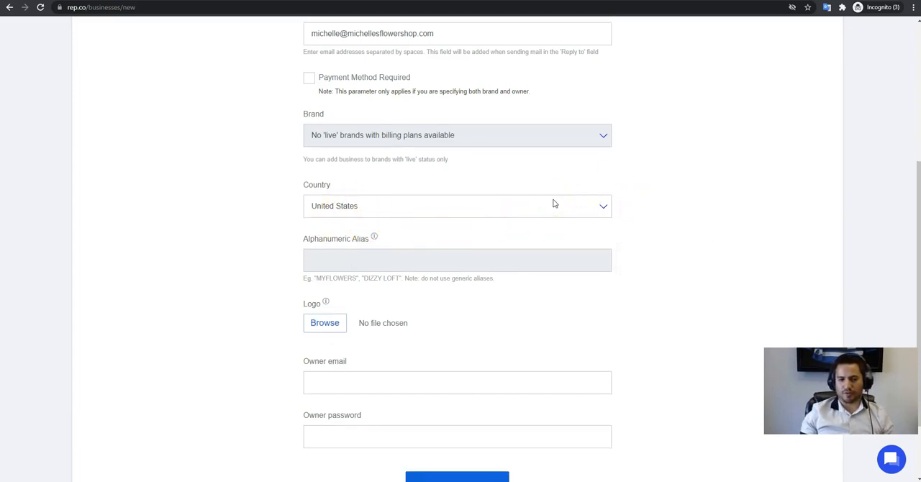
{"action": "left_click", "coordinate": [358, 171]}
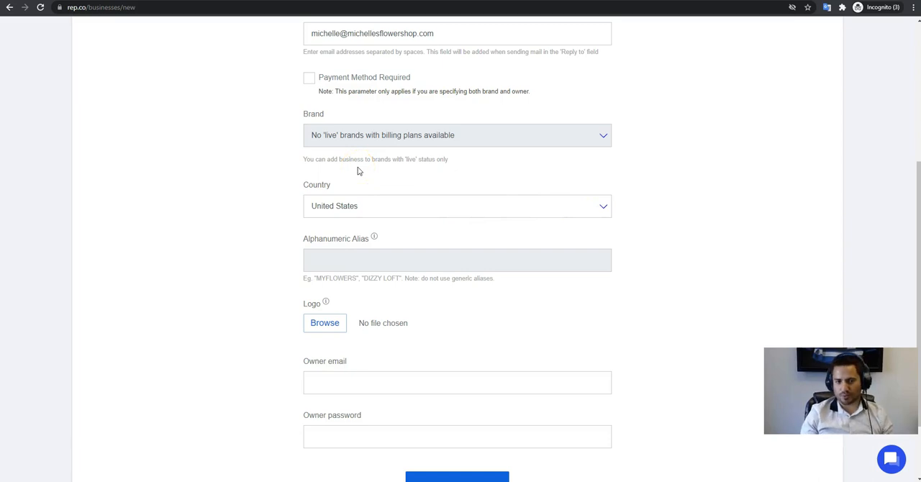
{"action": "scroll", "coordinate": [396, 199], "scroll_direction": "down", "scroll_amount": 1}
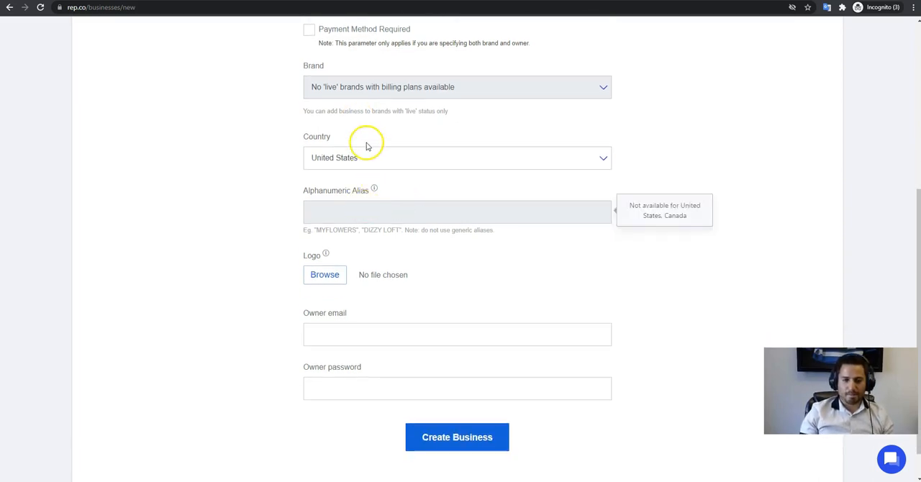
{"action": "mouse_move", "coordinate": [403, 202]}
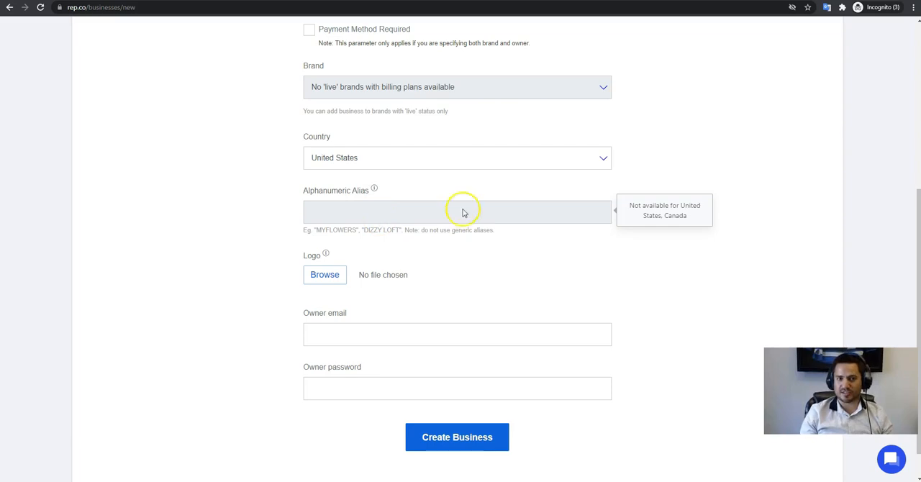
{"action": "scroll", "coordinate": [434, 189], "scroll_direction": "up", "scroll_amount": 4}
{"action": "scroll", "coordinate": [417, 180], "scroll_direction": "down", "scroll_amount": 1}
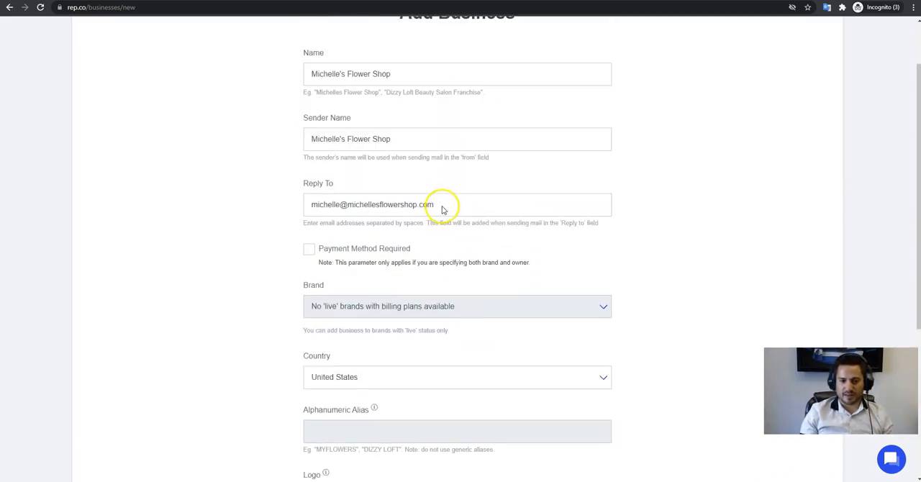
{"action": "scroll", "coordinate": [440, 212], "scroll_direction": "down", "scroll_amount": 3}
{"action": "scroll", "coordinate": [345, 212], "scroll_direction": "up", "scroll_amount": 1}
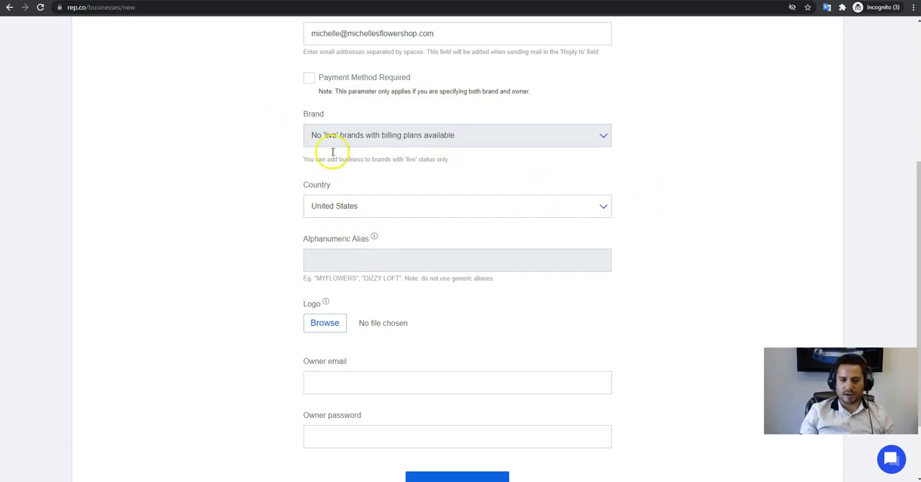
{"action": "scroll", "coordinate": [374, 160], "scroll_direction": "up", "scroll_amount": 3}
{"action": "scroll", "coordinate": [335, 169], "scroll_direction": "down", "scroll_amount": 4}
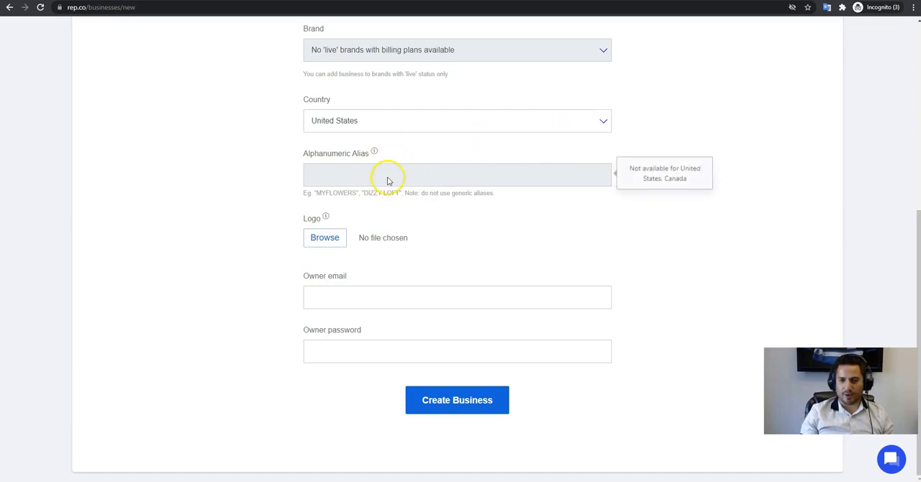
Try the country Australia with the alphanumeric alias "Michelle's", and restore the country to United States with no alias
{"action": "left_click", "coordinate": [515, 123]}
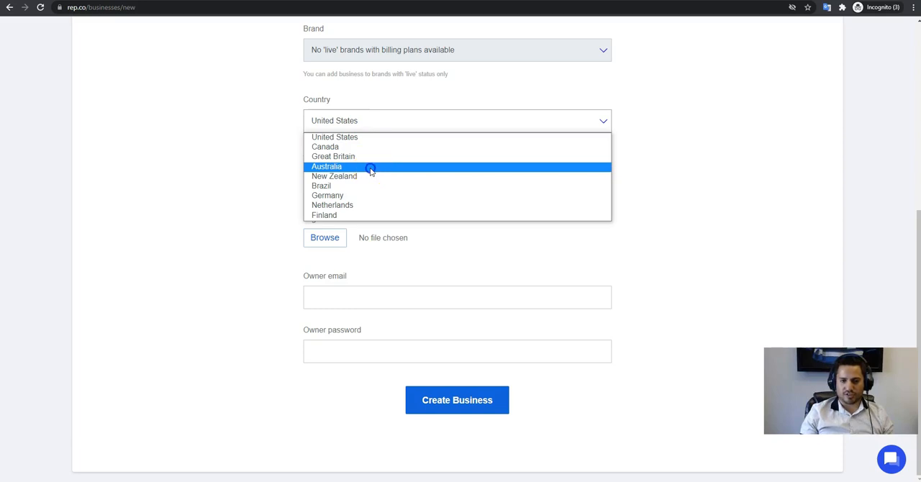
{"action": "left_click", "coordinate": [370, 168]}
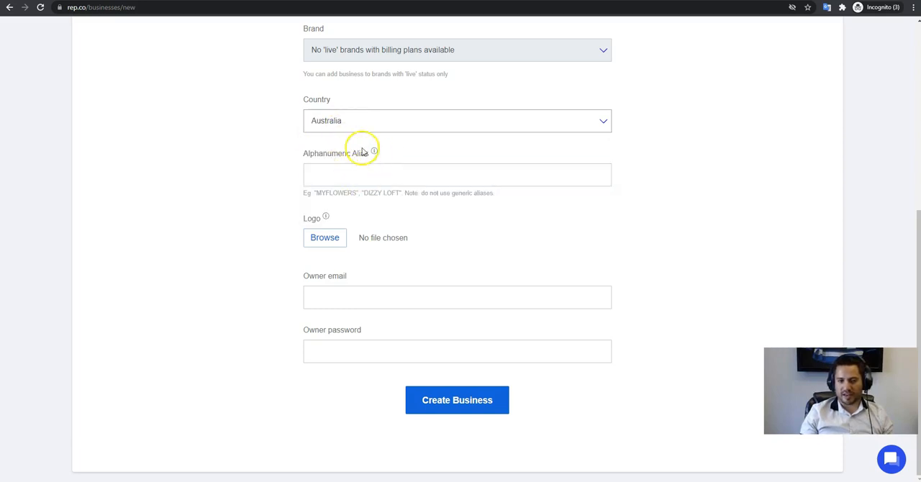
{"action": "left_click", "coordinate": [346, 172]}
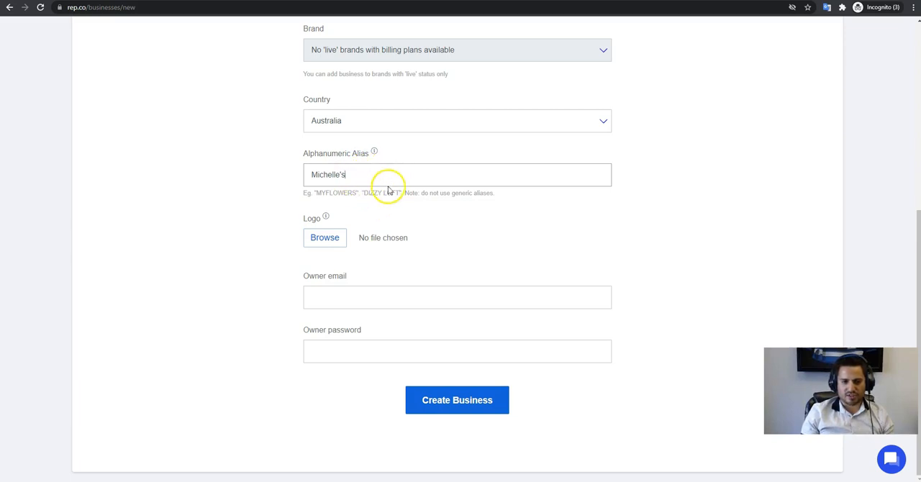
{"action": "left_click", "coordinate": [349, 172]}
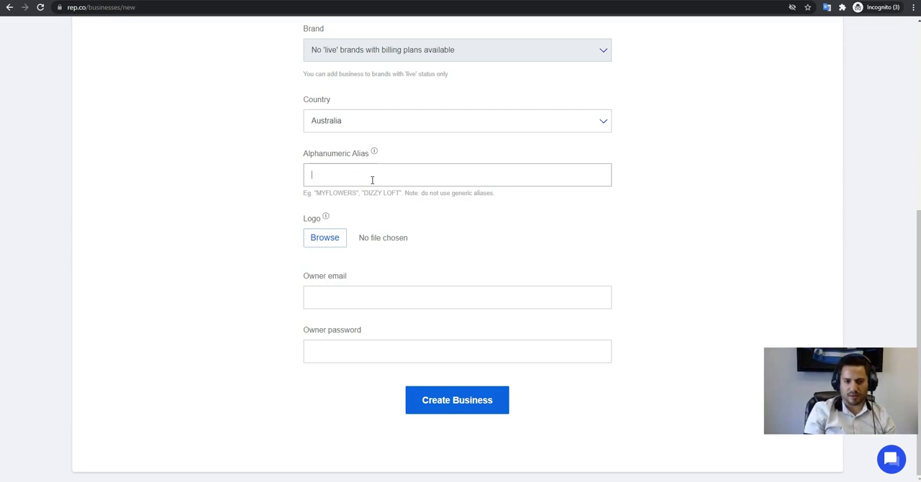
{"action": "left_click", "coordinate": [422, 122]}
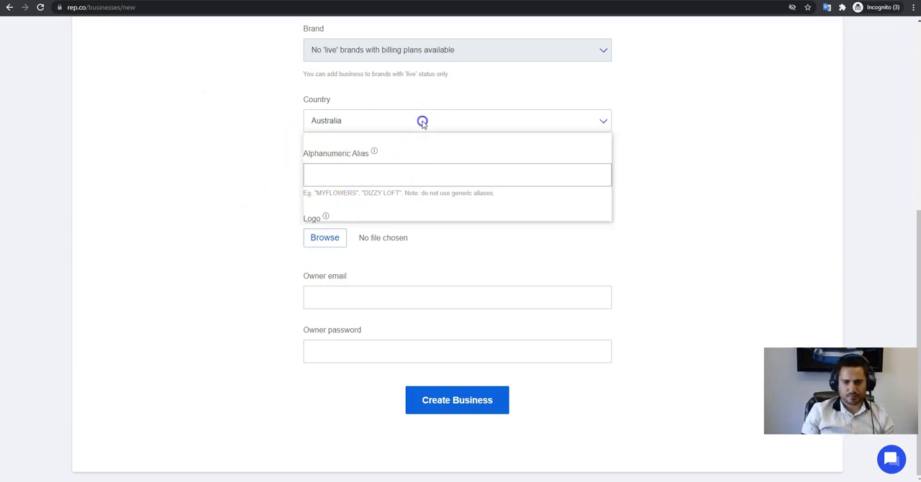
{"action": "left_click", "coordinate": [380, 137]}
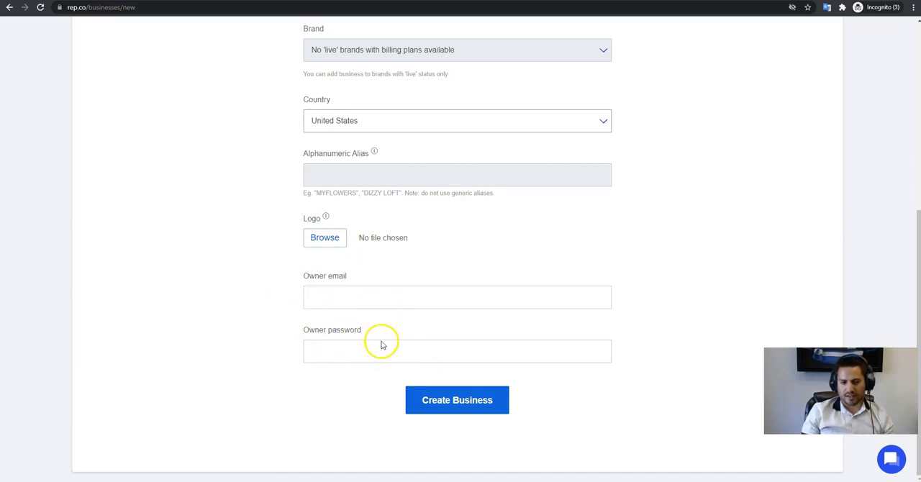
Review the new business form from the name and sender details through the logo, owner email and owner password fields
{"action": "scroll", "coordinate": [360, 344], "scroll_direction": "up", "scroll_amount": 1}
{"action": "scroll", "coordinate": [353, 341], "scroll_direction": "up", "scroll_amount": 2}
{"action": "scroll", "coordinate": [345, 334], "scroll_direction": "down", "scroll_amount": 3}
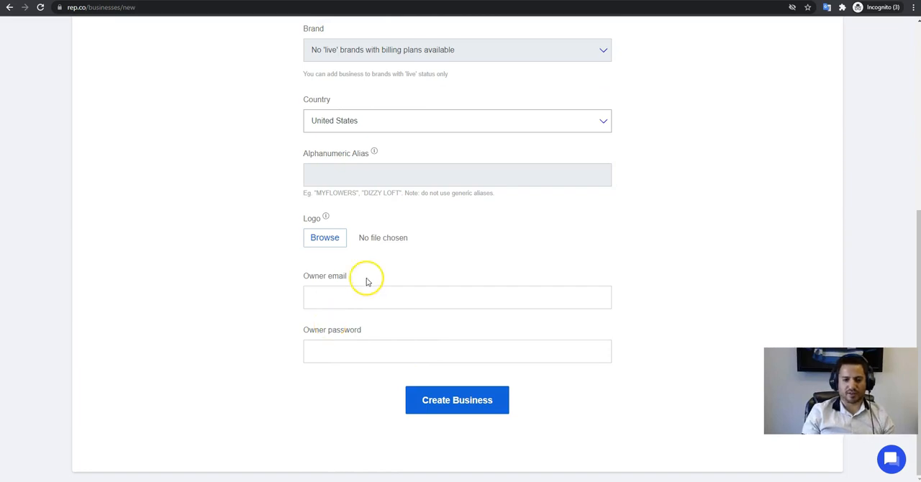
{"action": "scroll", "coordinate": [376, 236], "scroll_direction": "up", "scroll_amount": 3}
{"action": "scroll", "coordinate": [376, 239], "scroll_direction": "down", "scroll_amount": 3}
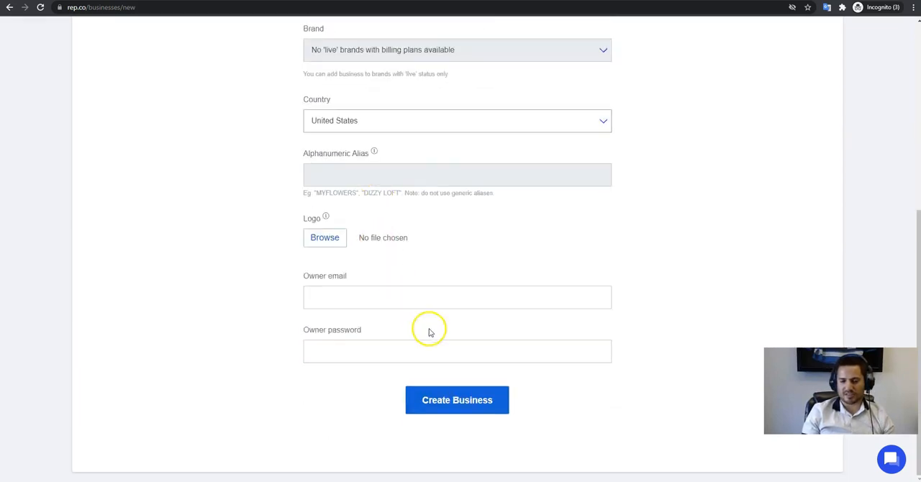
{"action": "left_click", "coordinate": [449, 403]}
{"action": "scroll", "coordinate": [455, 409], "scroll_direction": "down", "scroll_amount": 3}
{"action": "scroll", "coordinate": [455, 409], "scroll_direction": "up", "scroll_amount": 3}
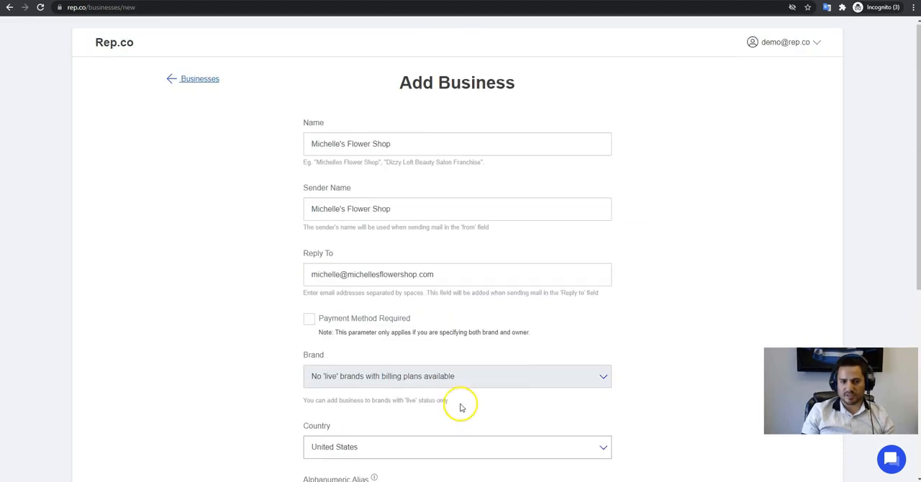
Return to the list of businesses and look through all its entries and their locations
{"action": "left_click", "coordinate": [200, 81]}
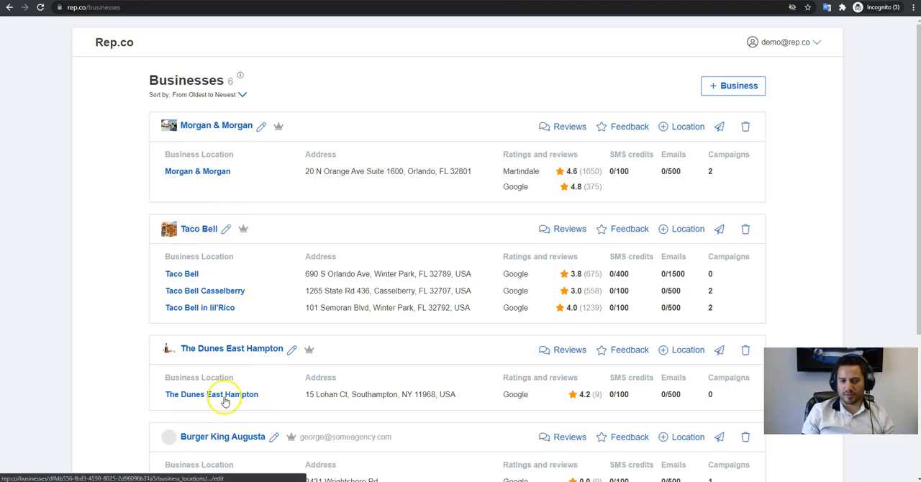
{"action": "scroll", "coordinate": [294, 291], "scroll_direction": "down", "scroll_amount": 3}
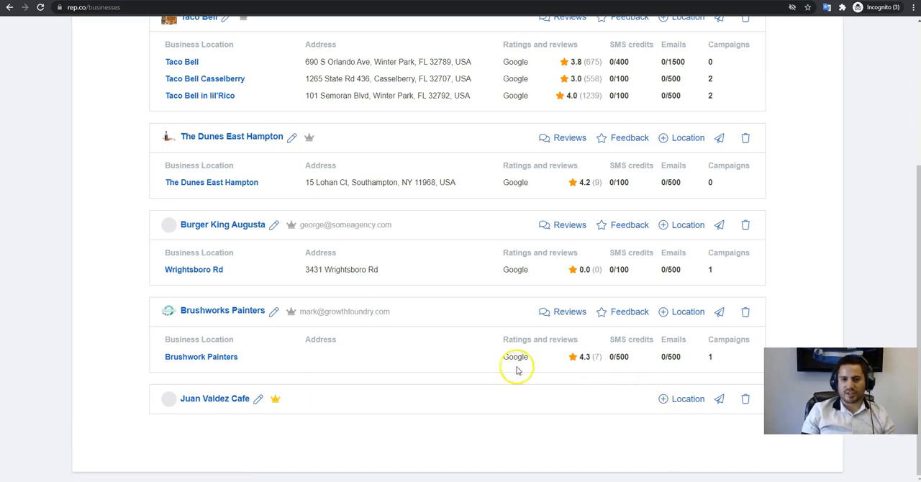
{"action": "scroll", "coordinate": [444, 300], "scroll_direction": "up", "scroll_amount": 3}
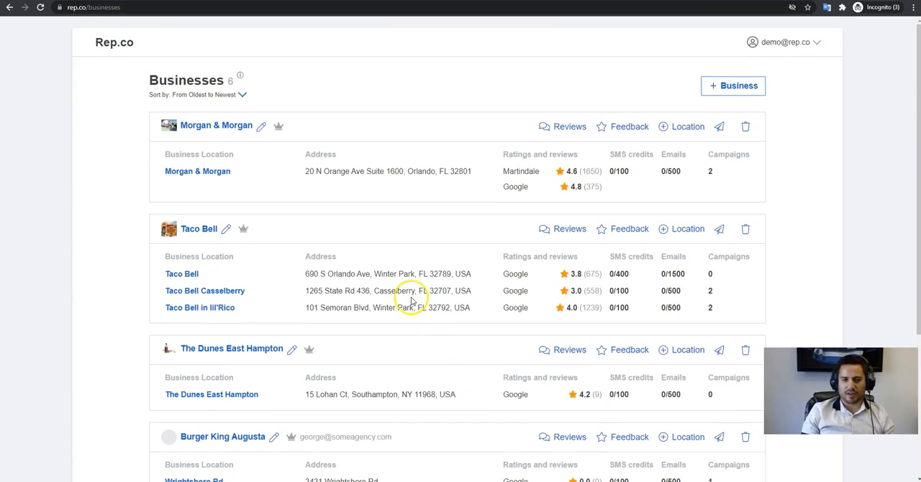